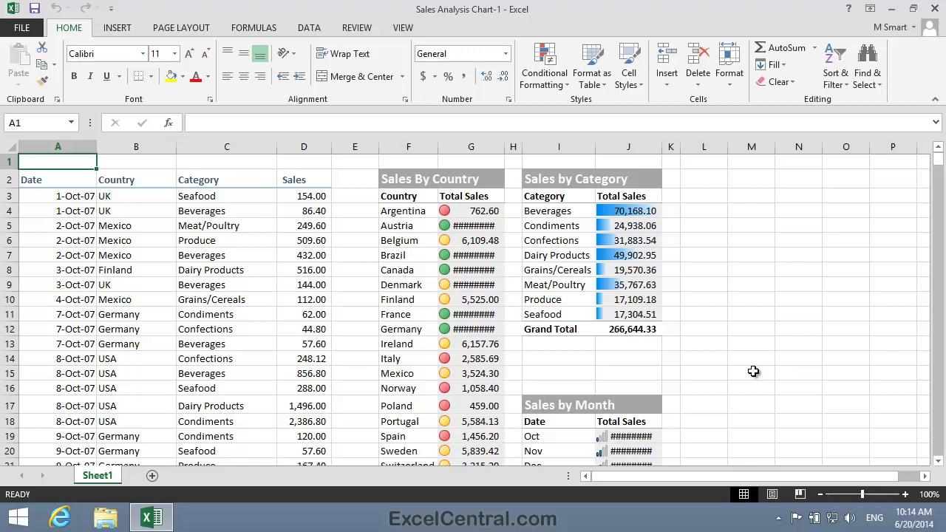
Switch the Sales Analysis Chart sheet to Page Layout view, showing it as 11 printed pages.
{"action": "left_click", "coordinate": [771, 494]}
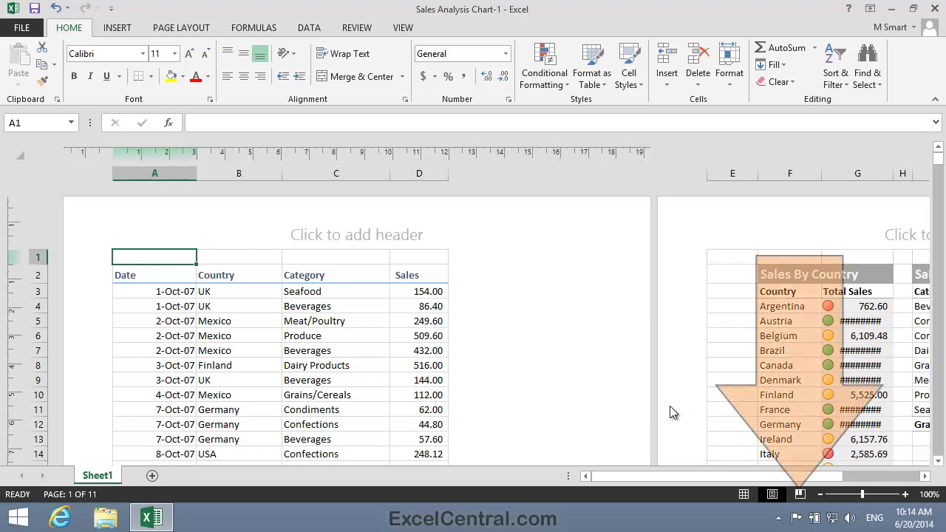
Switch to Page Break Preview and scroll down to see the page numbers and breaks.
{"action": "left_click", "coordinate": [801, 494]}
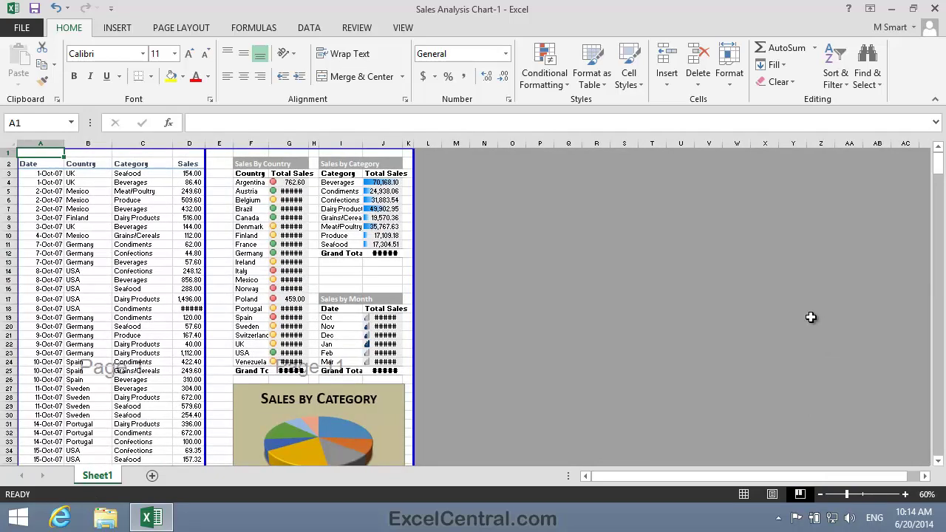
{"action": "scroll", "coordinate": [534, 310], "scroll_direction": "down", "scroll_amount": 8}
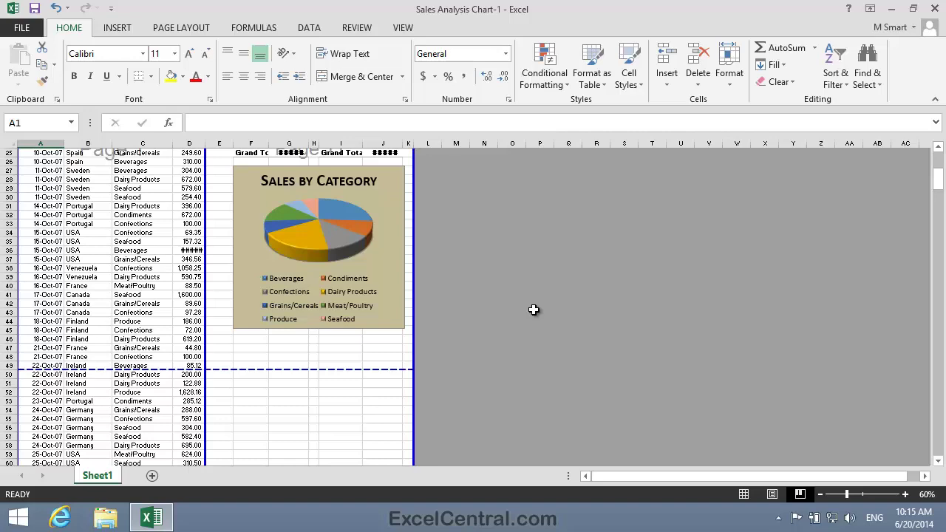
Drag the page break from row 100 up to above row 78, so November data starts Page 13.
{"action": "scroll", "coordinate": [532, 310], "scroll_direction": "down", "scroll_amount": 11}
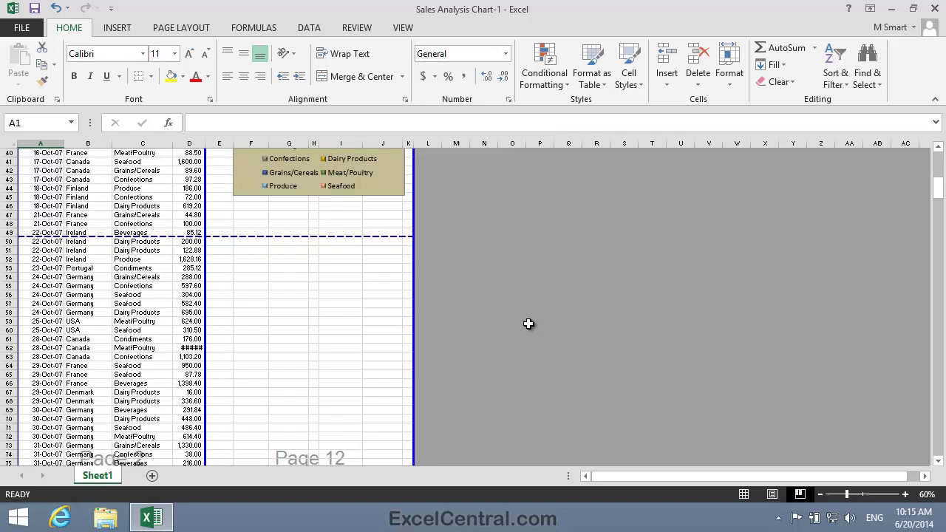
{"action": "scroll", "coordinate": [528, 325], "scroll_direction": "down", "scroll_amount": 8}
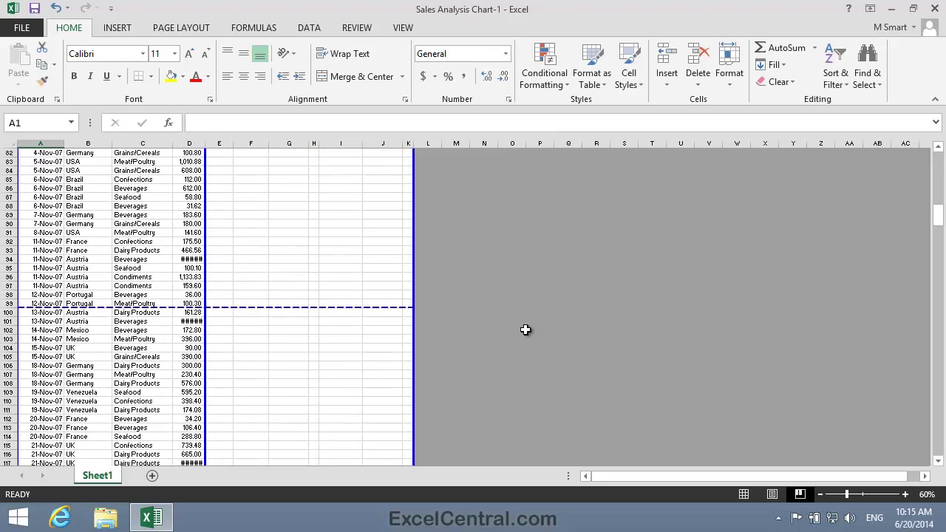
{"action": "scroll", "coordinate": [526, 330], "scroll_direction": "down", "scroll_amount": 3}
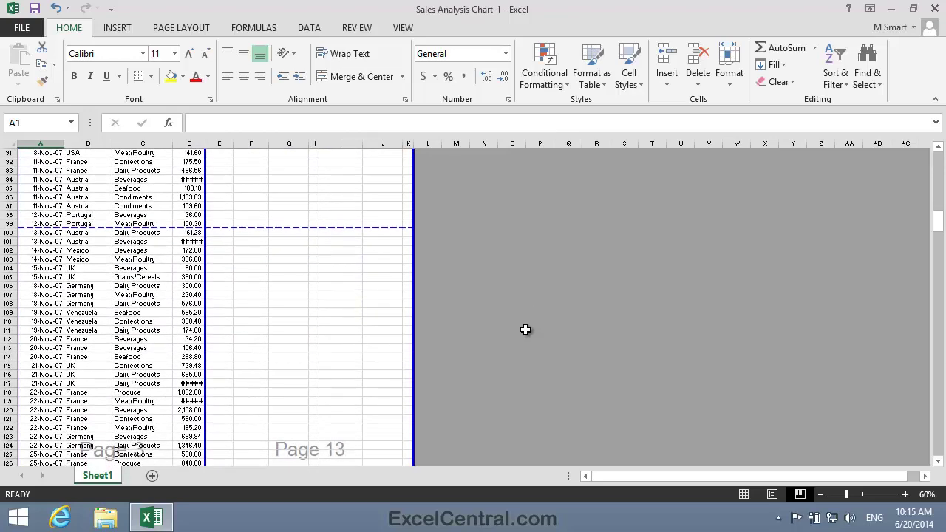
{"action": "scroll", "coordinate": [525, 330], "scroll_direction": "up", "scroll_amount": 7}
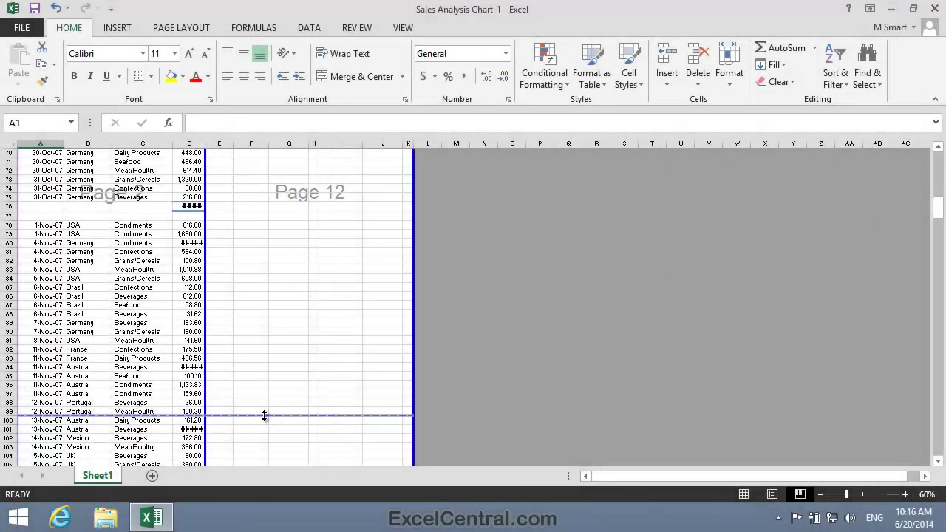
{"action": "left_click_drag", "start_coordinate": [264, 415], "coordinate": [255, 219]}
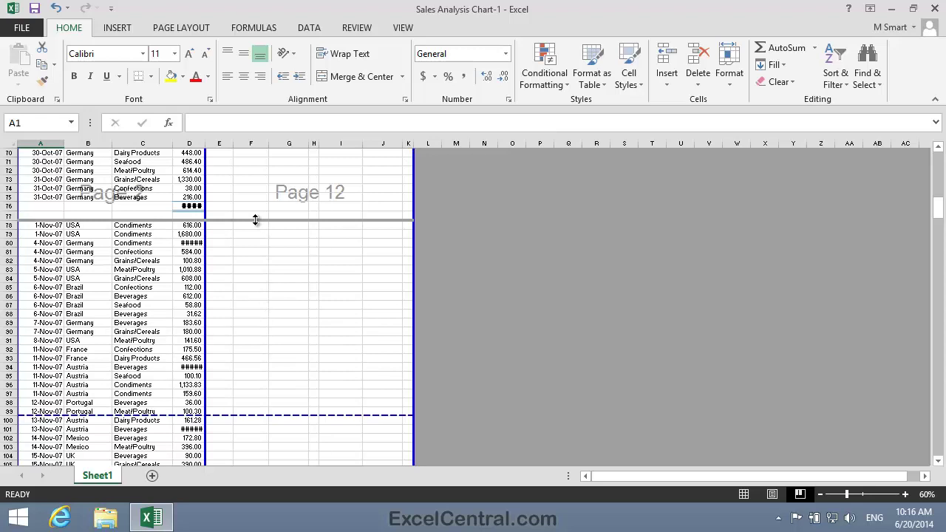
{"action": "left_click_drag", "start_coordinate": [255, 219], "coordinate": [255, 219]}
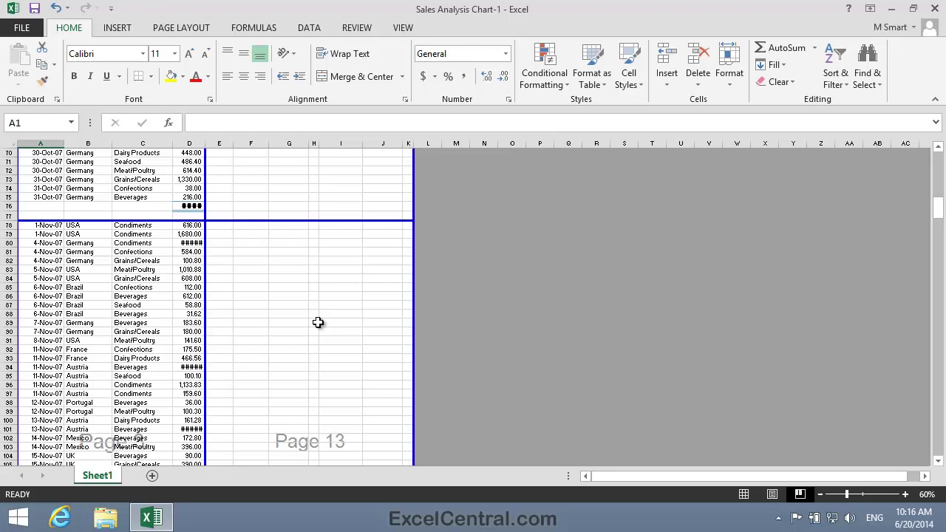
Move the next page break down to just above row 146, so December data gets its own page.
{"action": "scroll", "coordinate": [318, 322], "scroll_direction": "up", "scroll_amount": 8}
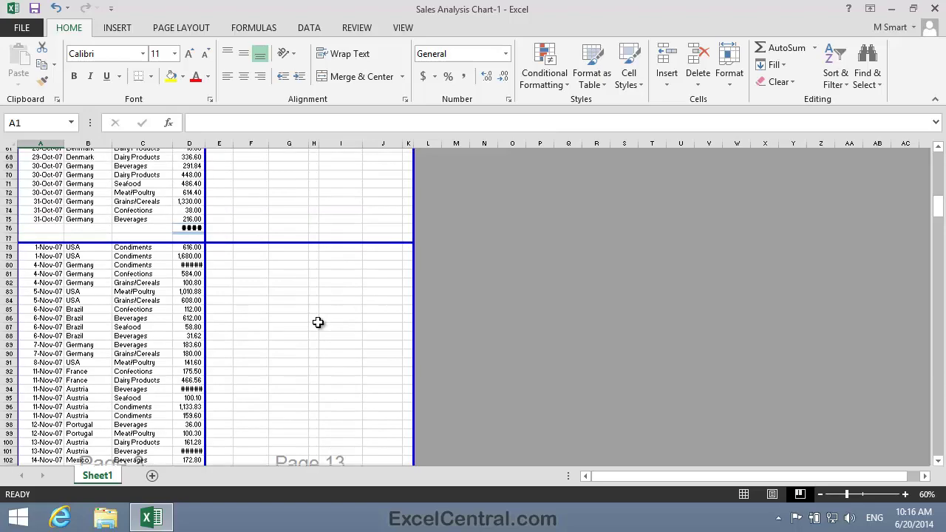
{"action": "scroll", "coordinate": [318, 322], "scroll_direction": "down", "scroll_amount": 6}
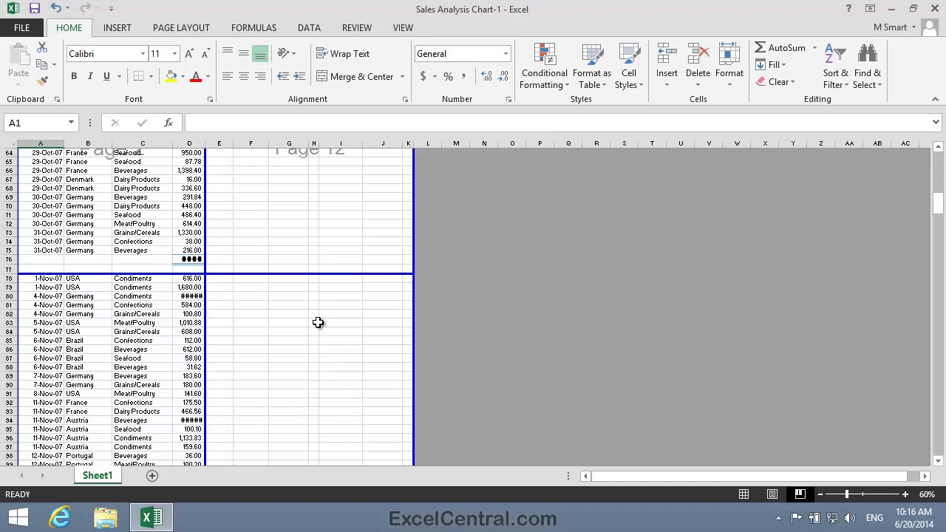
{"action": "scroll", "coordinate": [318, 322], "scroll_direction": "down", "scroll_amount": 12}
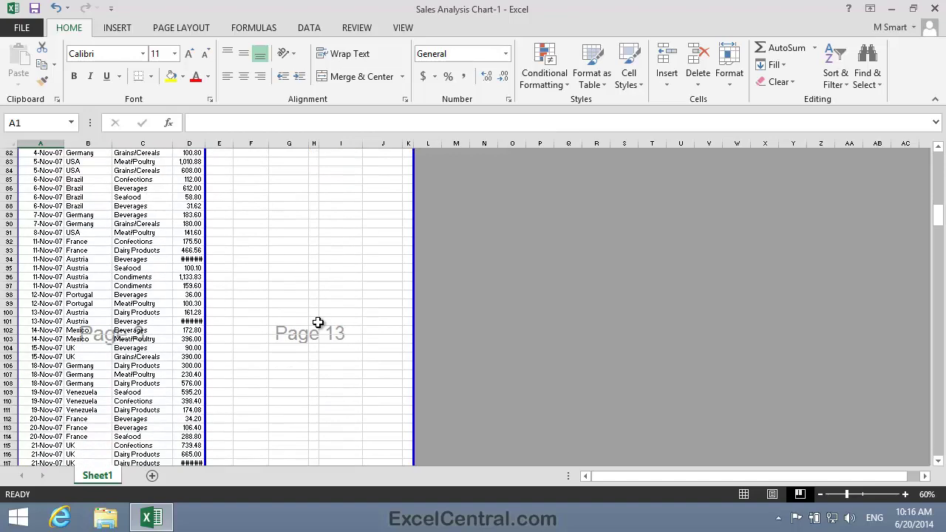
{"action": "scroll", "coordinate": [318, 322], "scroll_direction": "down", "scroll_amount": 6}
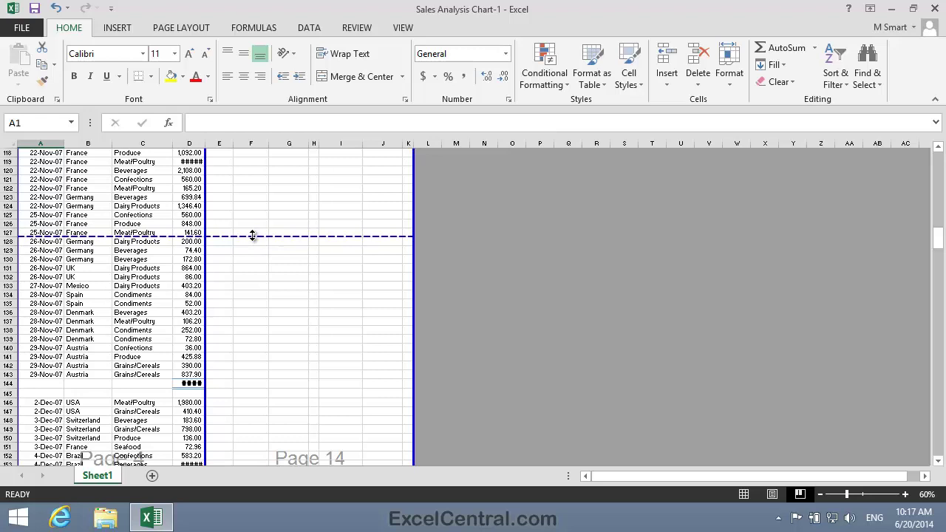
{"action": "left_click_drag", "start_coordinate": [252, 235], "coordinate": [266, 402]}
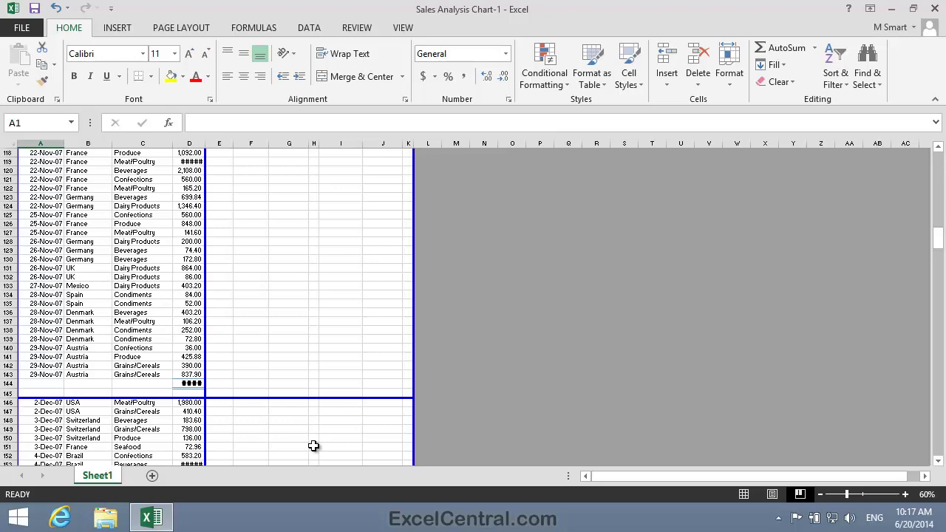
Scroll through the pages to check the new break positions, including Page 11.
{"action": "scroll", "coordinate": [313, 446], "scroll_direction": "up", "scroll_amount": 9}
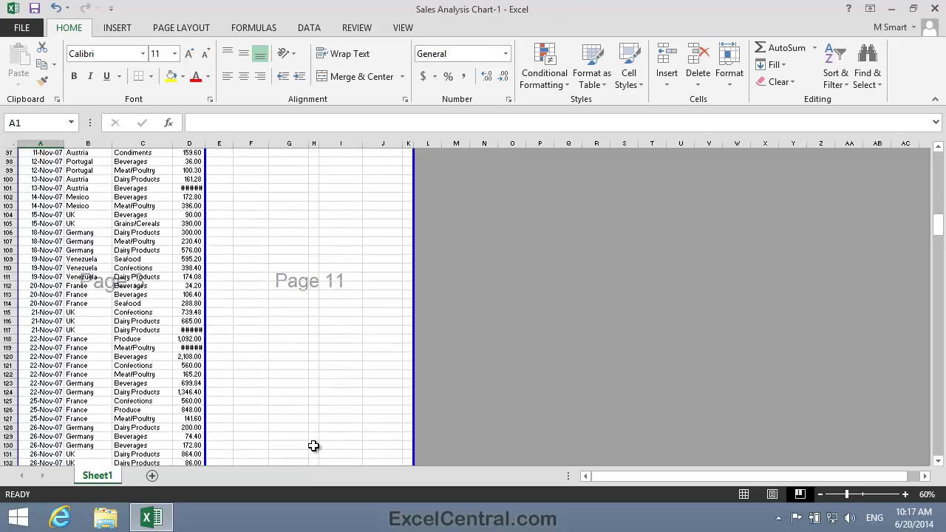
{"action": "scroll", "coordinate": [313, 446], "scroll_direction": "up", "scroll_amount": 8}
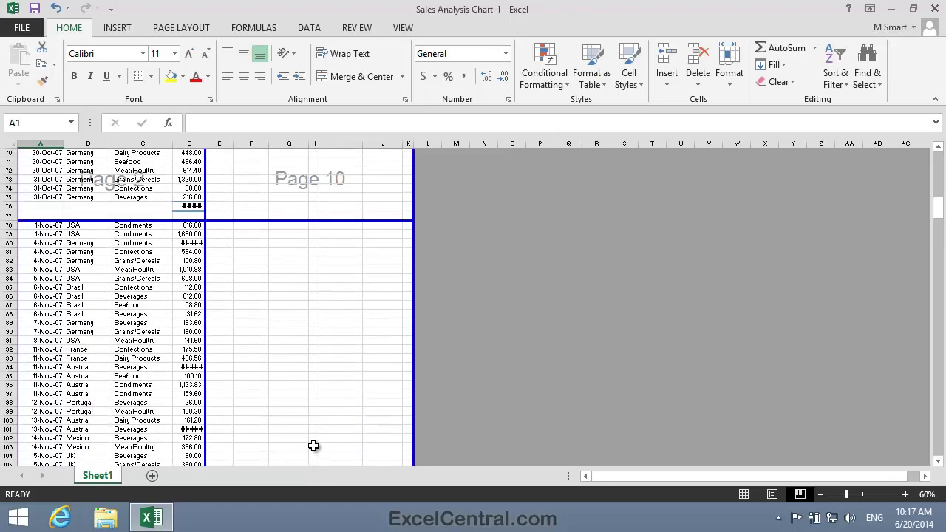
{"action": "scroll", "coordinate": [313, 445], "scroll_direction": "down", "scroll_amount": 9}
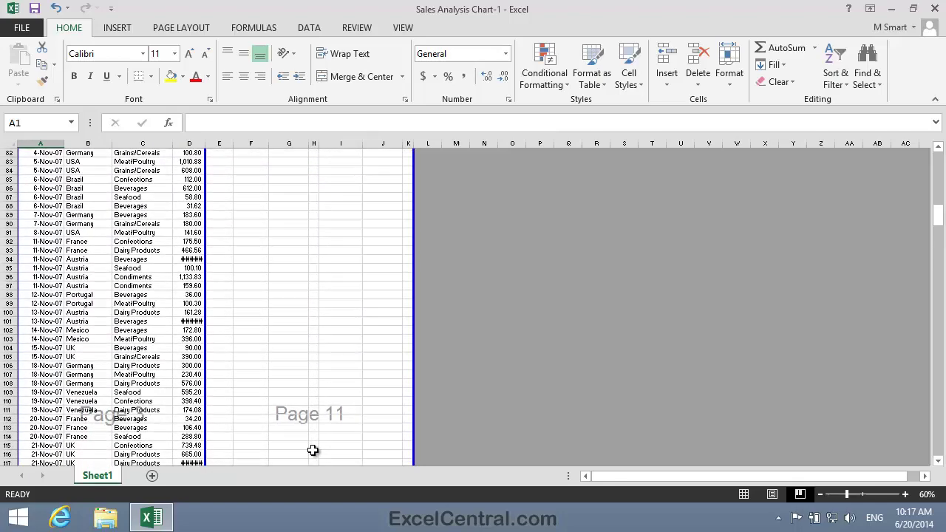
{"action": "scroll", "coordinate": [314, 450], "scroll_direction": "down", "scroll_amount": 8}
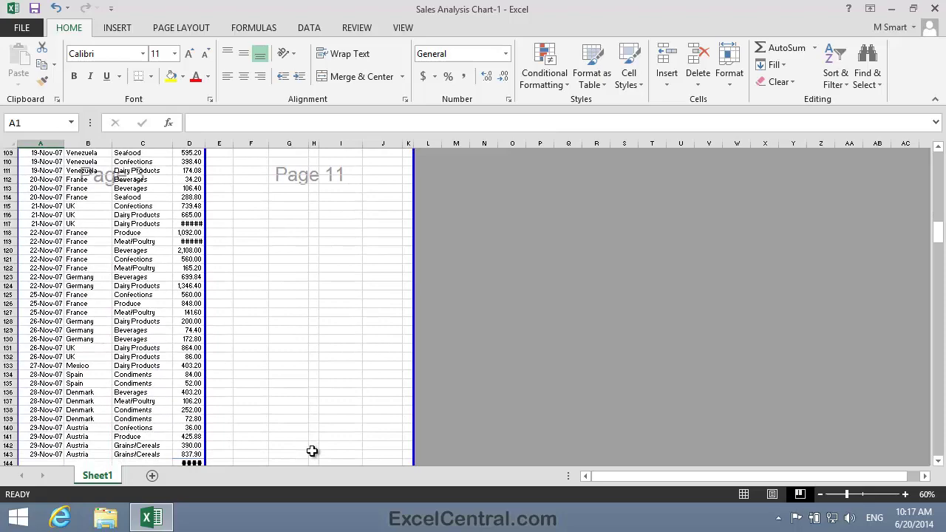
{"action": "scroll", "coordinate": [311, 451], "scroll_direction": "up", "scroll_amount": 11}
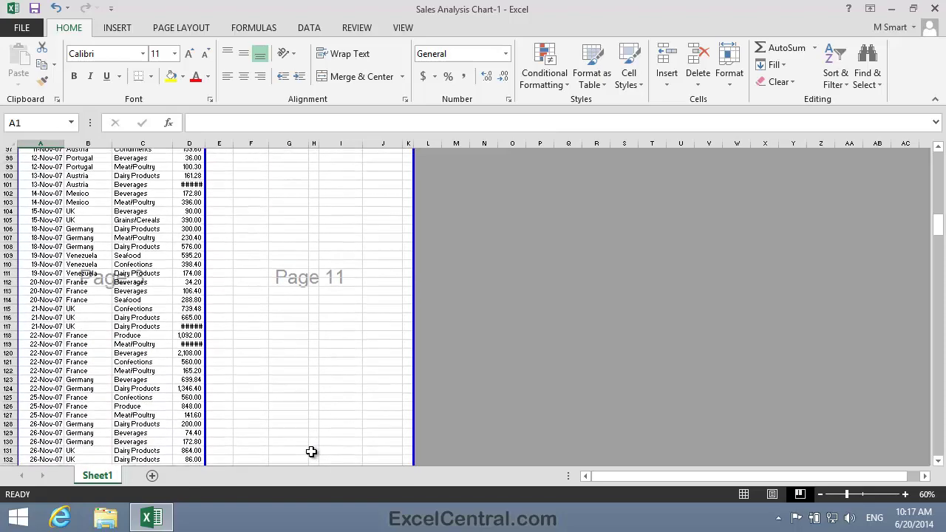
{"action": "scroll", "coordinate": [311, 452], "scroll_direction": "up", "scroll_amount": 6}
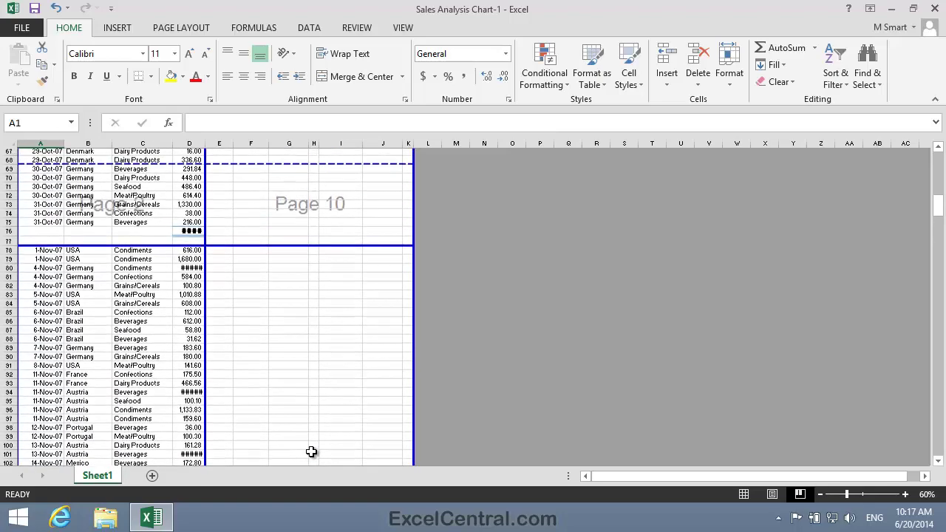
{"action": "scroll", "coordinate": [311, 452], "scroll_direction": "down", "scroll_amount": 5}
{"action": "scroll", "coordinate": [311, 453], "scroll_direction": "down", "scroll_amount": 4}
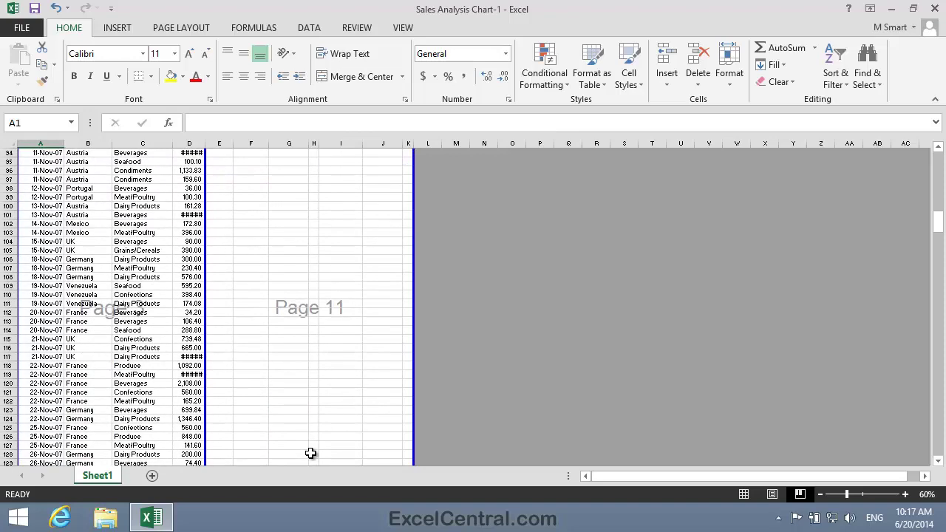
{"action": "scroll", "coordinate": [310, 454], "scroll_direction": "down", "scroll_amount": 5}
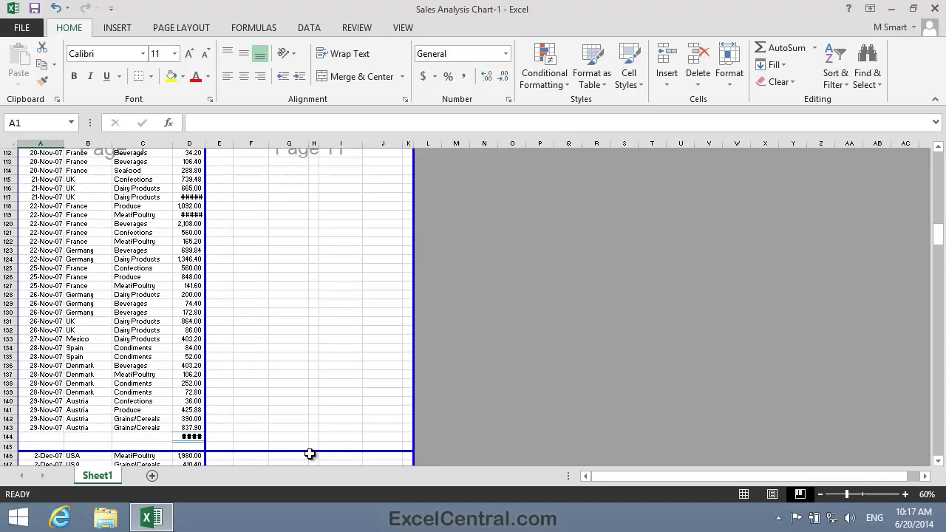
{"action": "scroll", "coordinate": [310, 454], "scroll_direction": "up", "scroll_amount": 3}
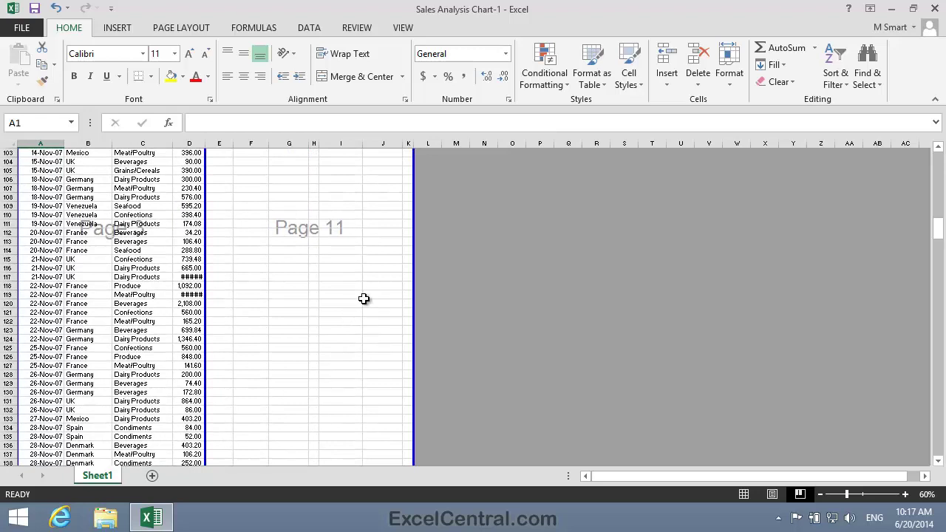
{"action": "left_click", "coordinate": [33, 27]}
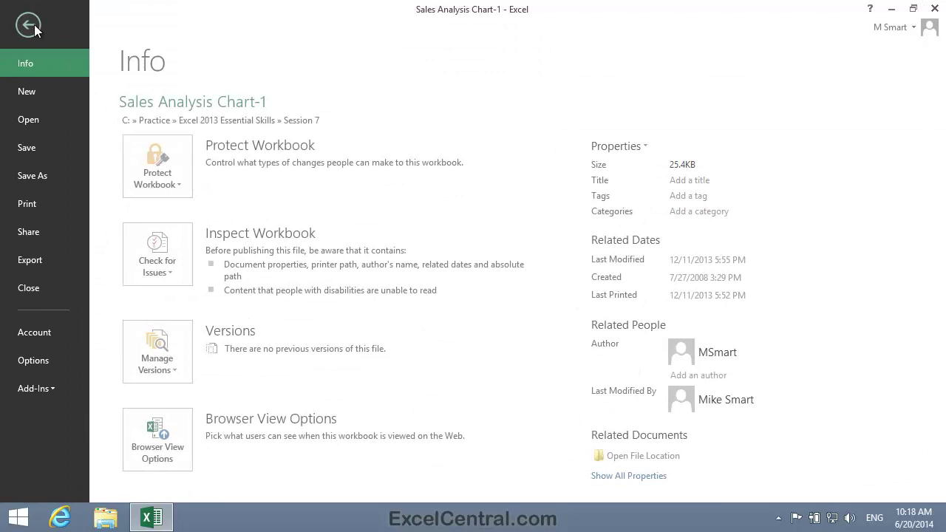
{"action": "left_click", "coordinate": [26, 207]}
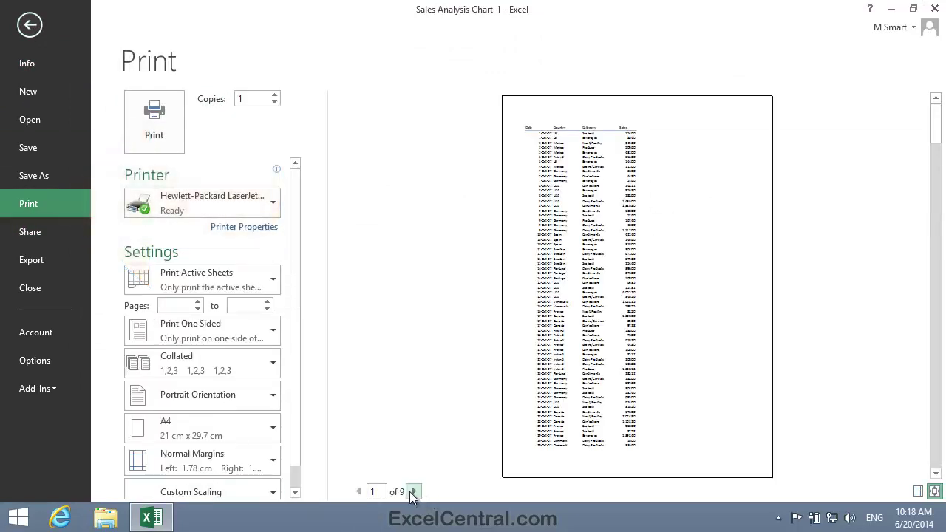
{"action": "left_click", "coordinate": [414, 492]}
{"action": "left_click", "coordinate": [414, 492]}
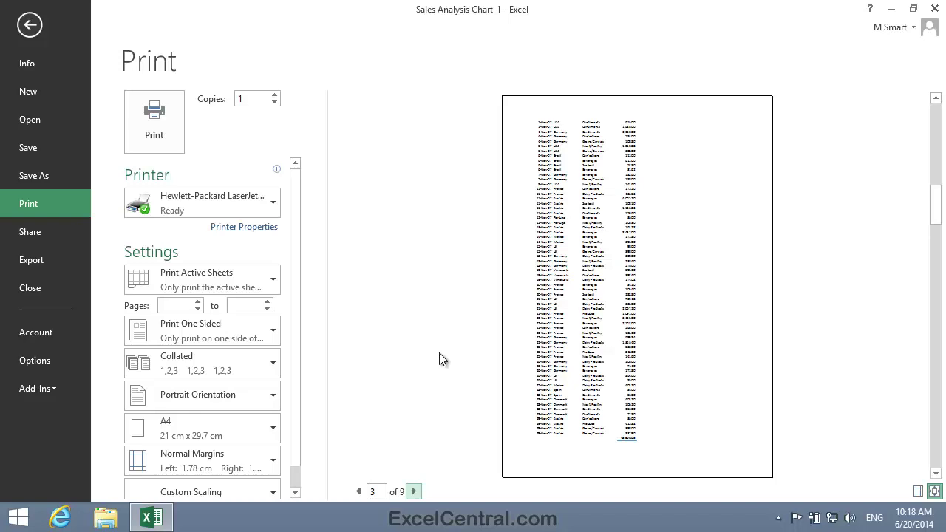
{"action": "left_click", "coordinate": [359, 492]}
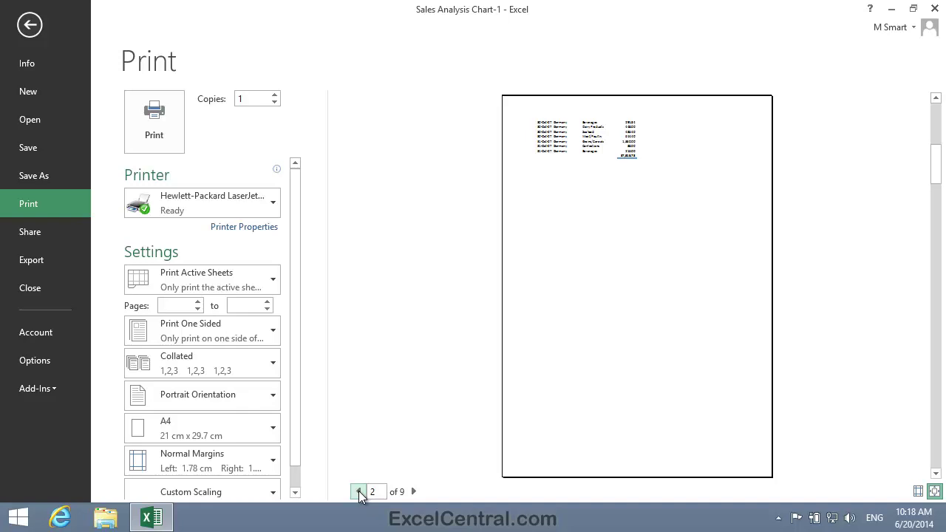
{"action": "left_click", "coordinate": [359, 492]}
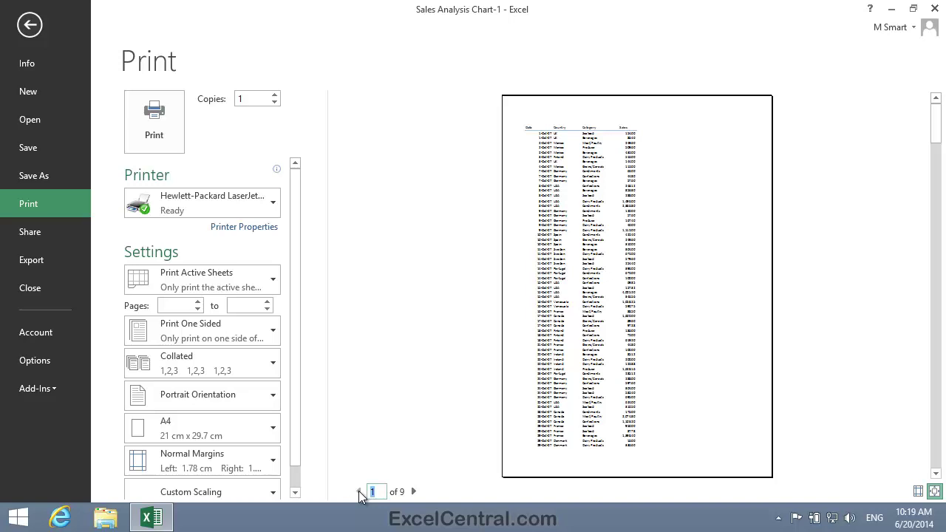
{"action": "left_click", "coordinate": [30, 24]}
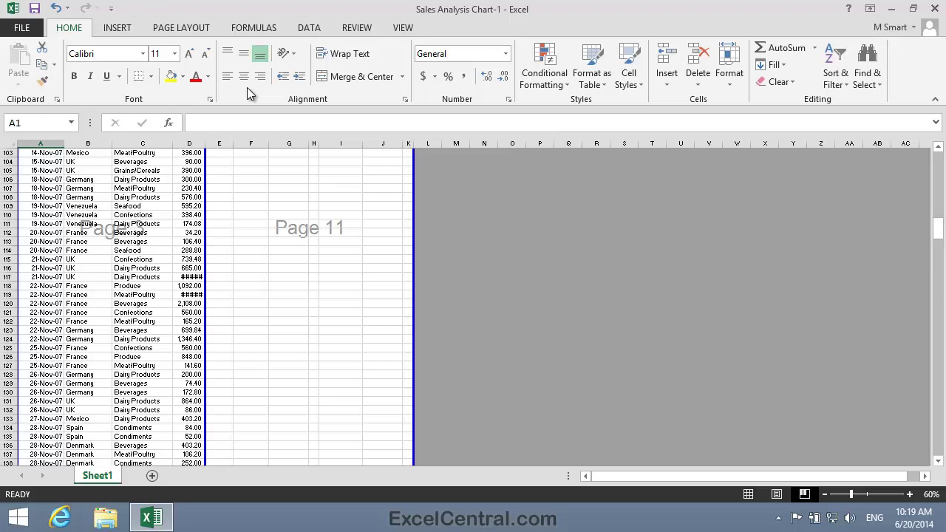
Use Breaks > Reset All Page Breaks to remove the manual breaks, then scroll to verify.
{"action": "left_click", "coordinate": [183, 28]}
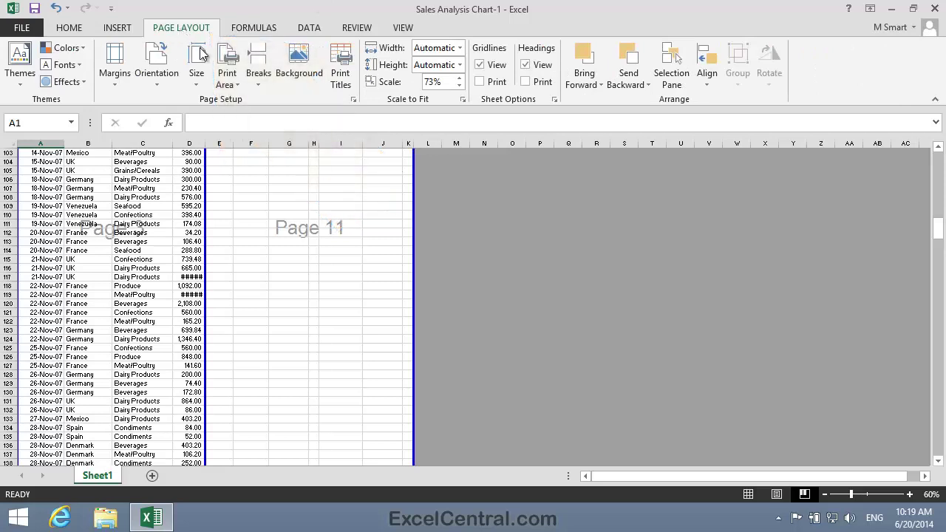
{"action": "left_click", "coordinate": [268, 68]}
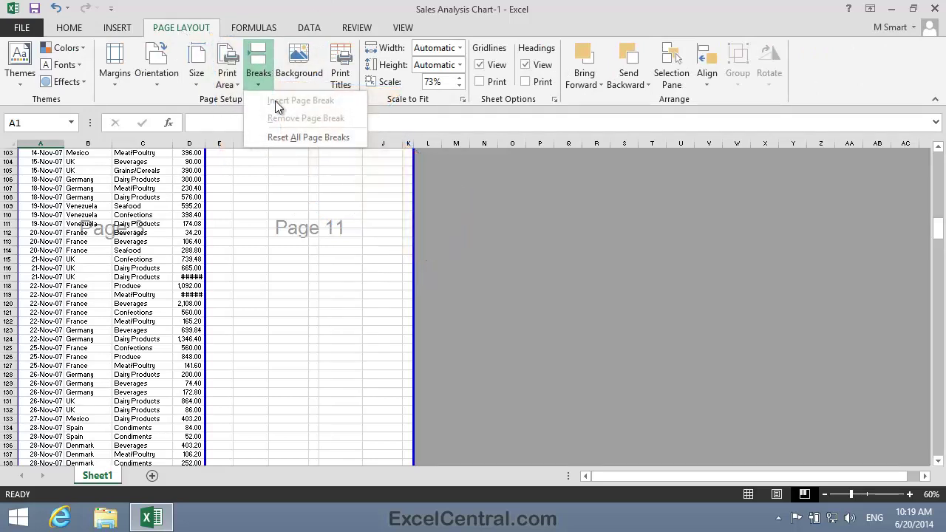
{"action": "left_click", "coordinate": [306, 137]}
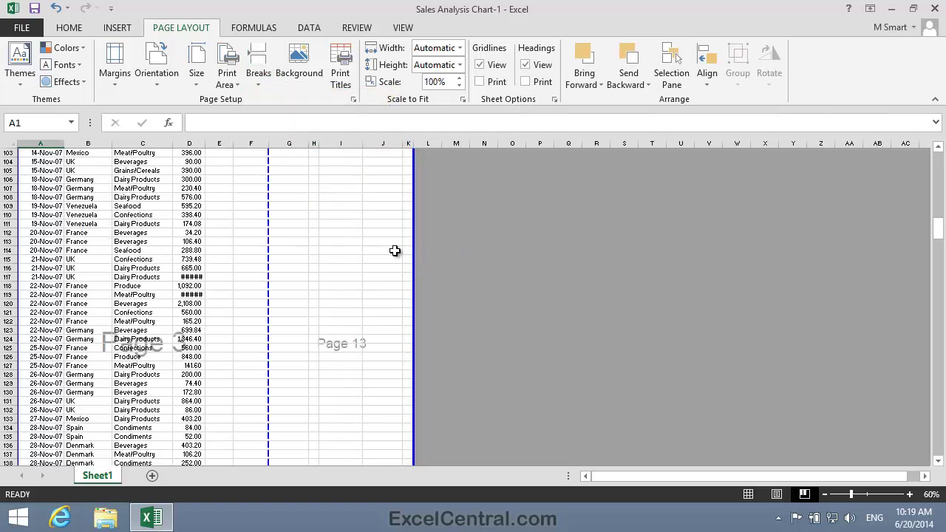
{"action": "scroll", "coordinate": [364, 273], "scroll_direction": "up", "scroll_amount": 20}
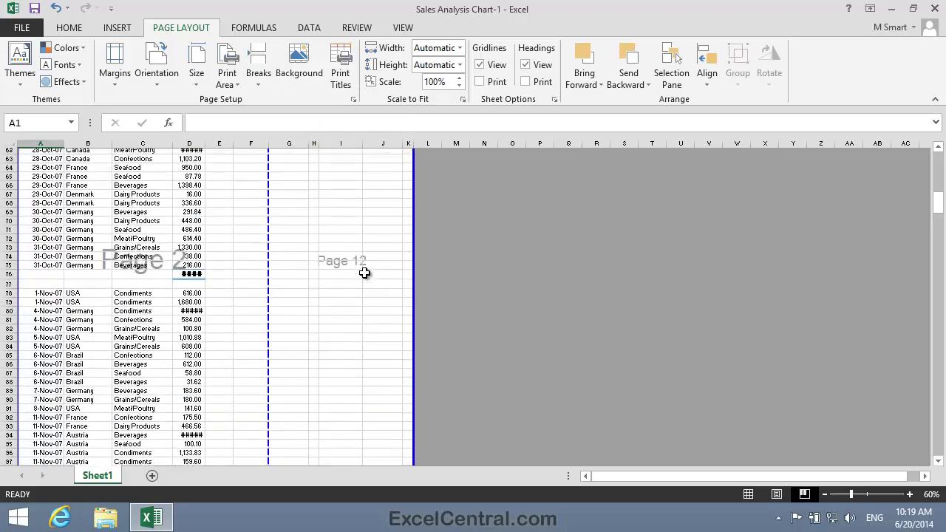
{"action": "scroll", "coordinate": [364, 272], "scroll_direction": "up", "scroll_amount": 12}
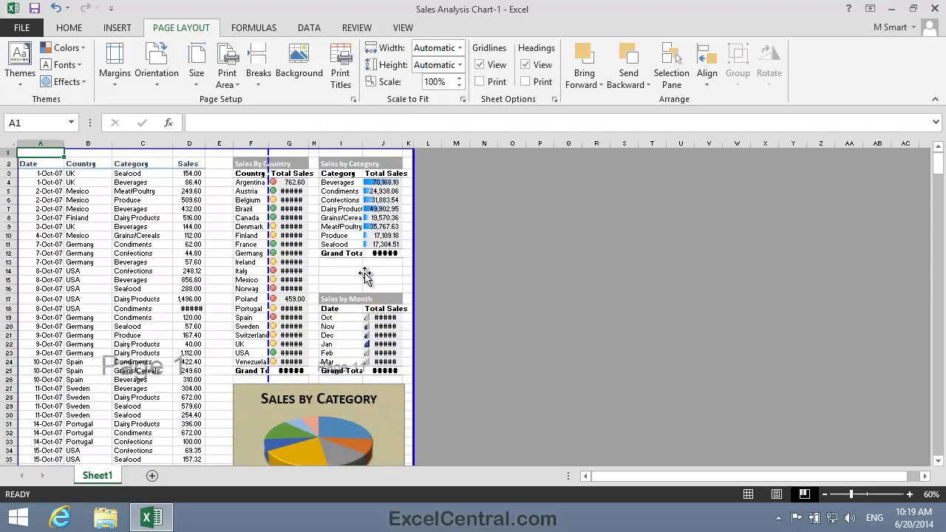
{"action": "scroll", "coordinate": [364, 274], "scroll_direction": "down", "scroll_amount": 11}
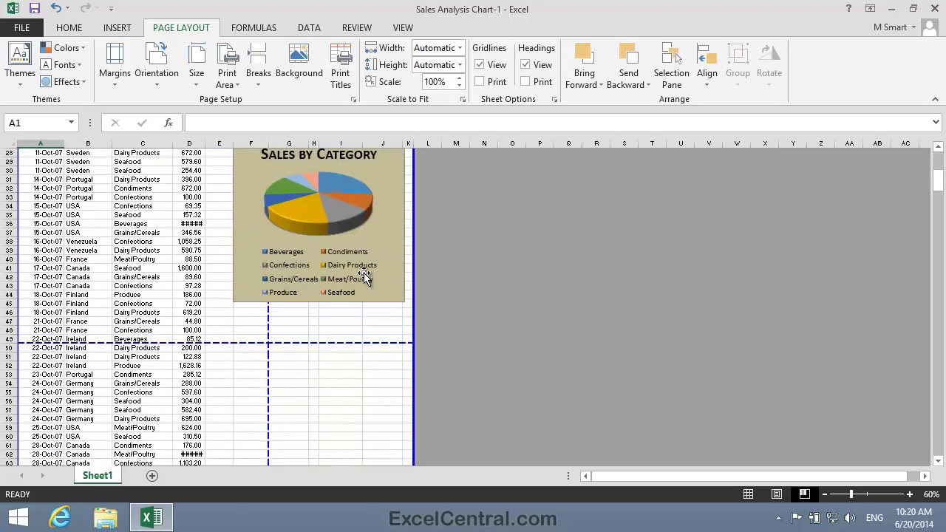
{"action": "scroll", "coordinate": [364, 274], "scroll_direction": "down", "scroll_amount": 1}
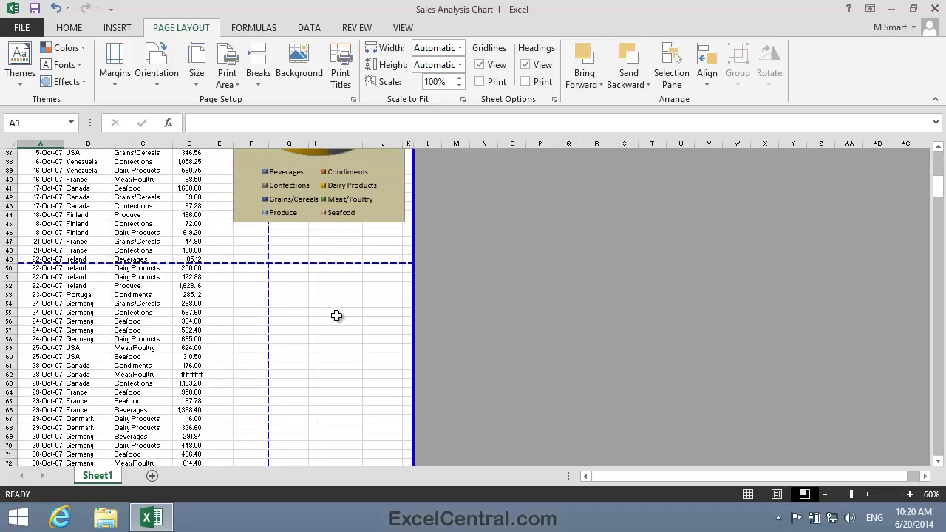
Save the workbook as 'Sales Analysis Chart-2' in the Excel 2013 Essential Skills folder.
{"action": "left_click", "coordinate": [21, 28]}
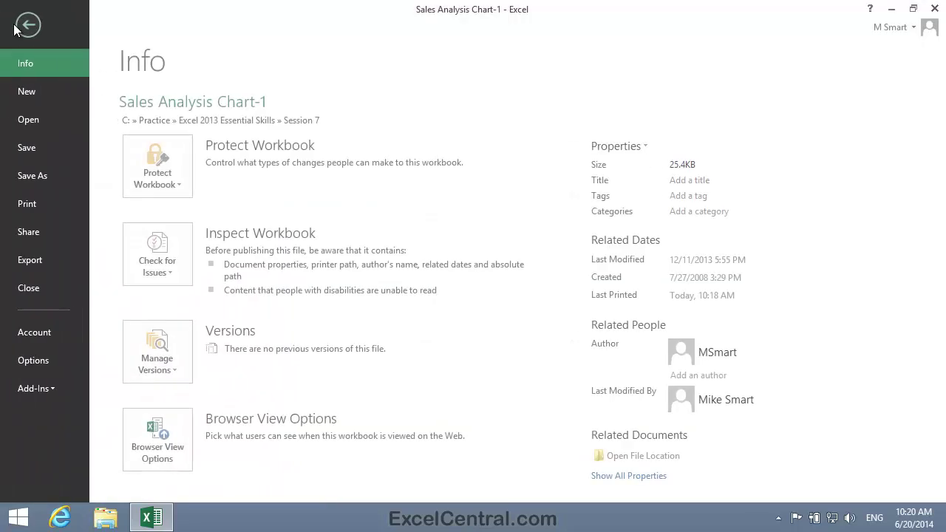
{"action": "left_click", "coordinate": [47, 176]}
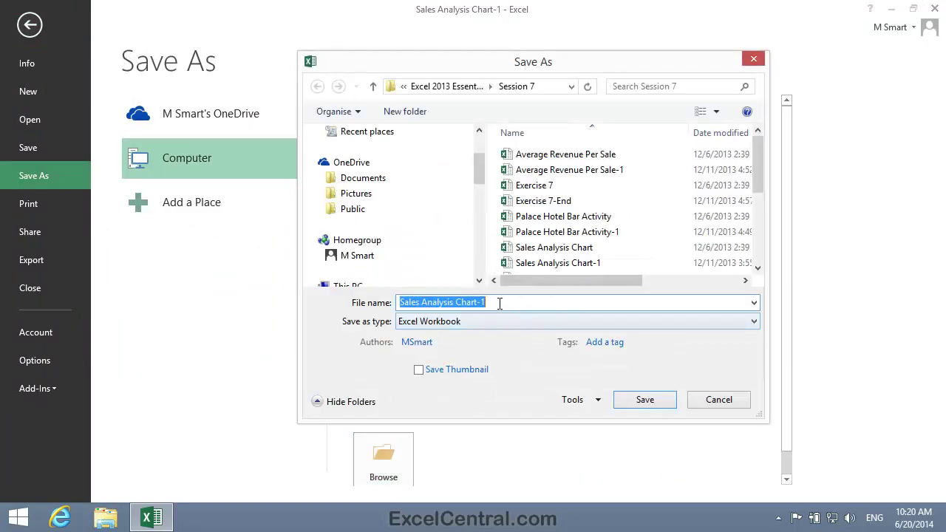
{"action": "left_click", "coordinate": [500, 302]}
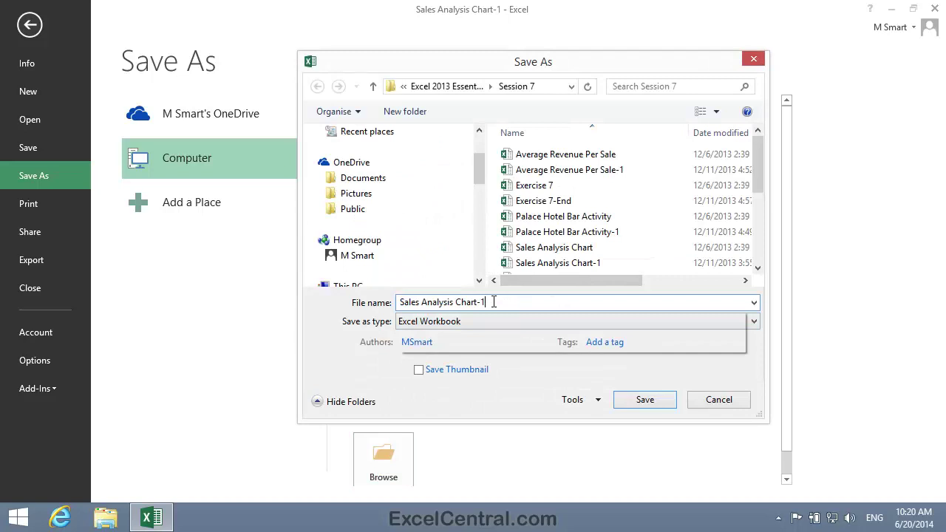
{"action": "key", "text": "BackSpace"}
{"action": "type", "text": "2"}
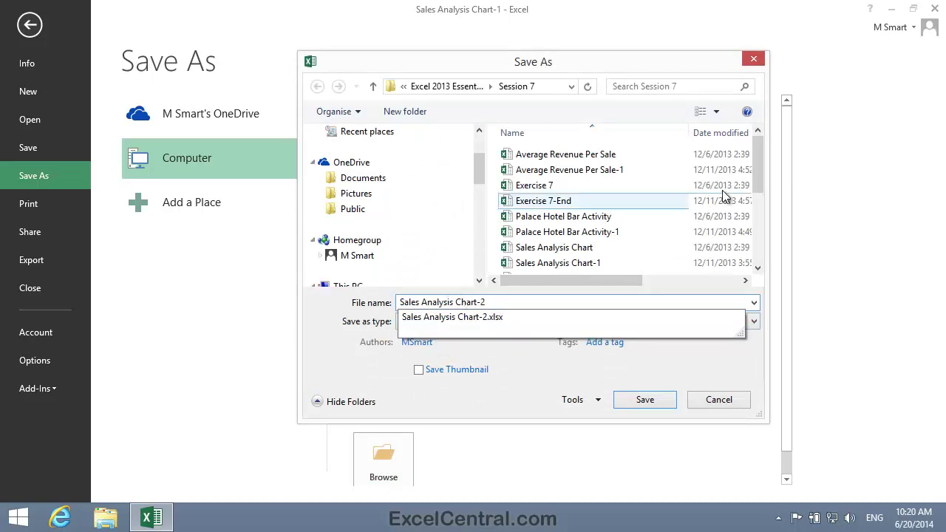
{"action": "left_click", "coordinate": [453, 87]}
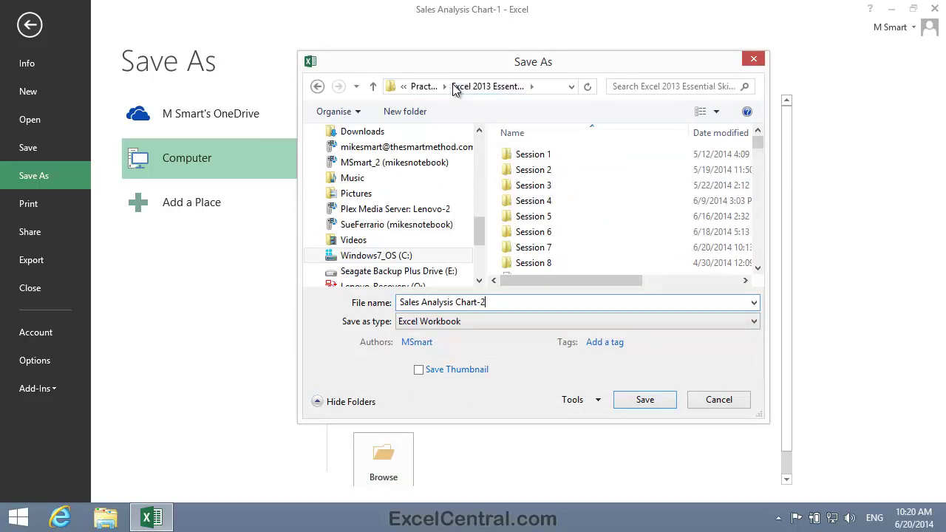
{"action": "left_click", "coordinate": [653, 400]}
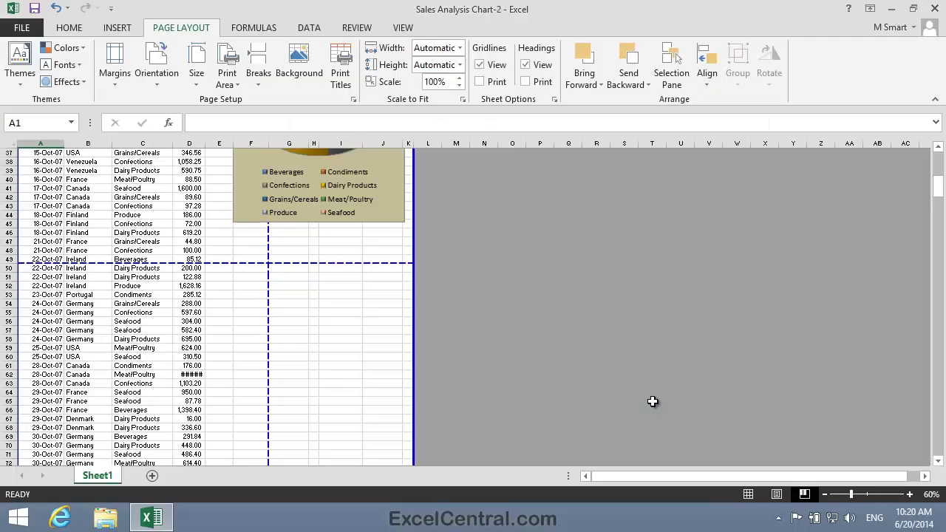